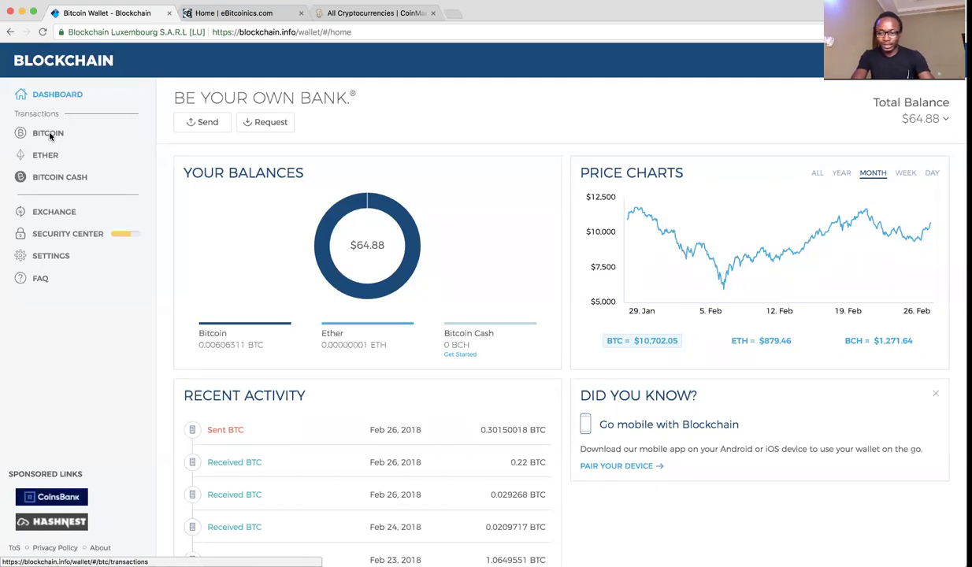
Show Bitcoin history, toggle amounts to USD and back, and expand the 0.22 BTC received entry
left_click(49, 135)
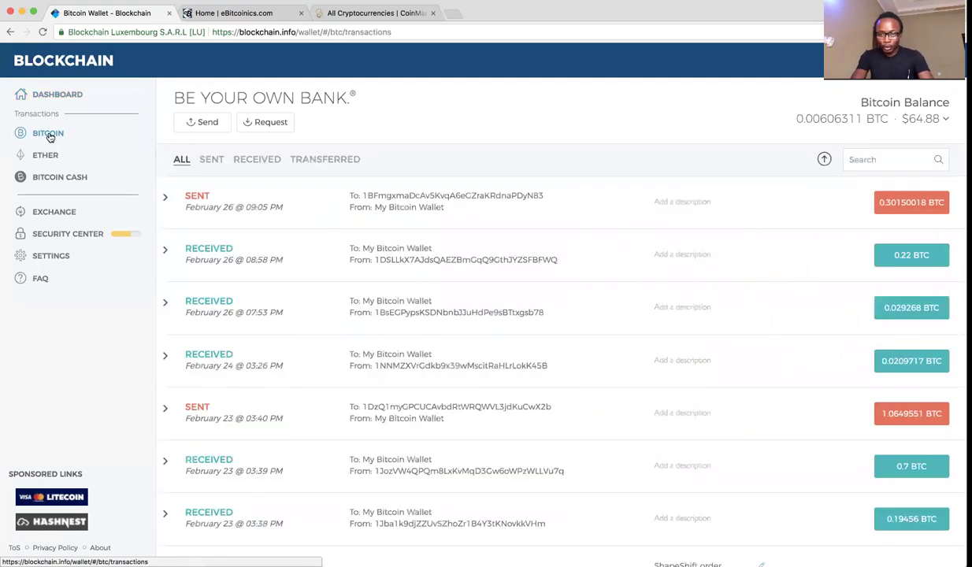
left_click(912, 203)
left_click(912, 203)
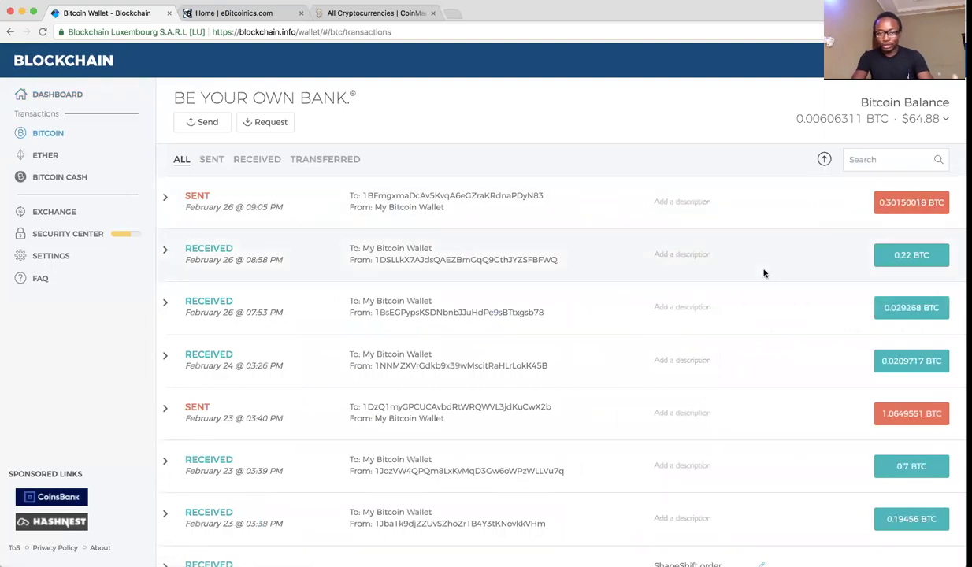
scroll(764, 274, "down", 2)
scroll(764, 274, "up", 2)
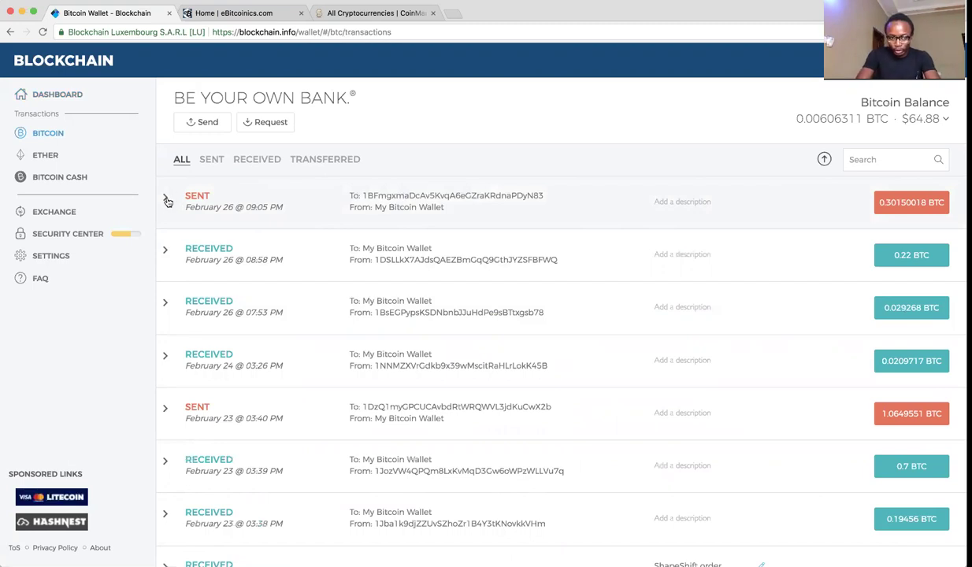
left_click(166, 251)
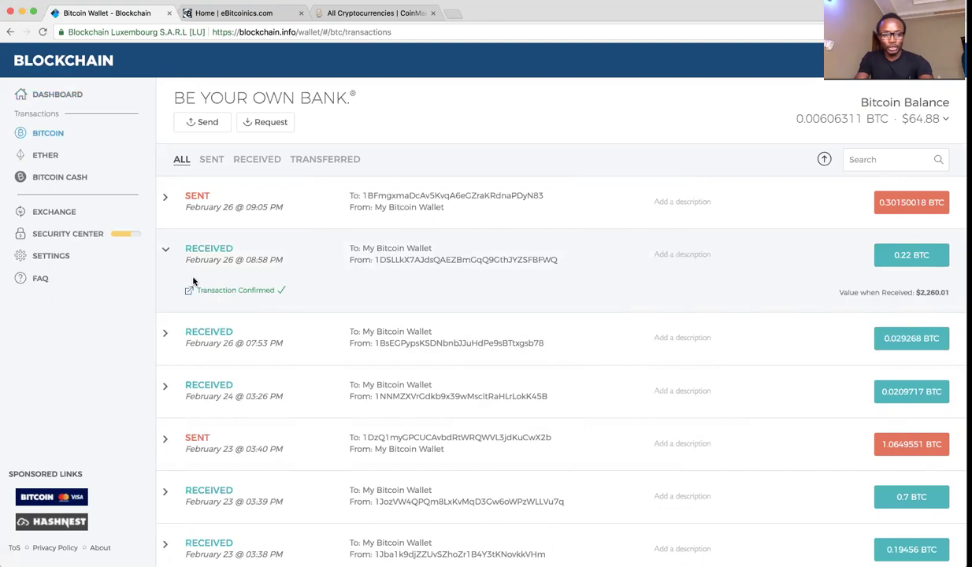
Expand the 0.30150018 BTC sent entry and the 0.029268 BTC received entry ($300.27)
left_click(166, 197)
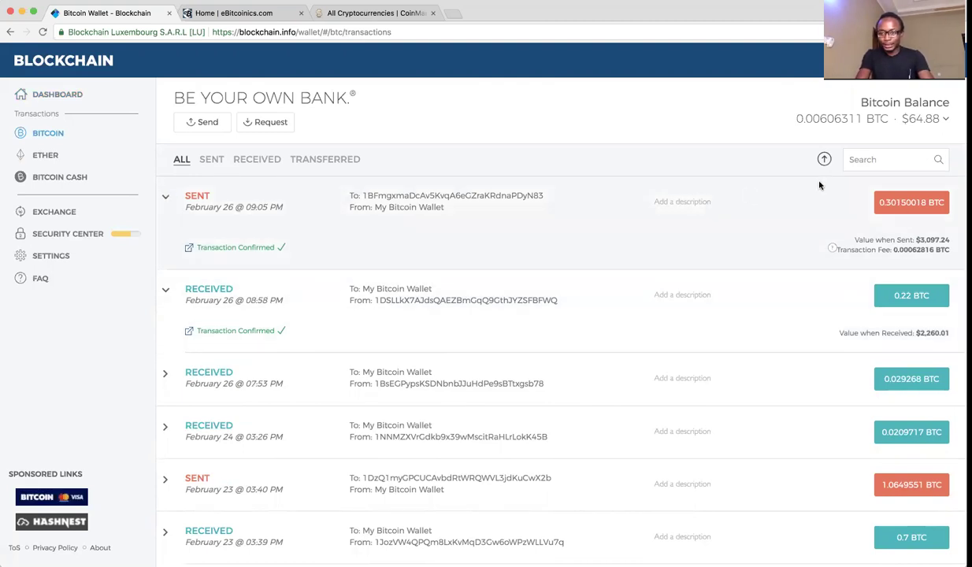
scroll(423, 225, "down", 1)
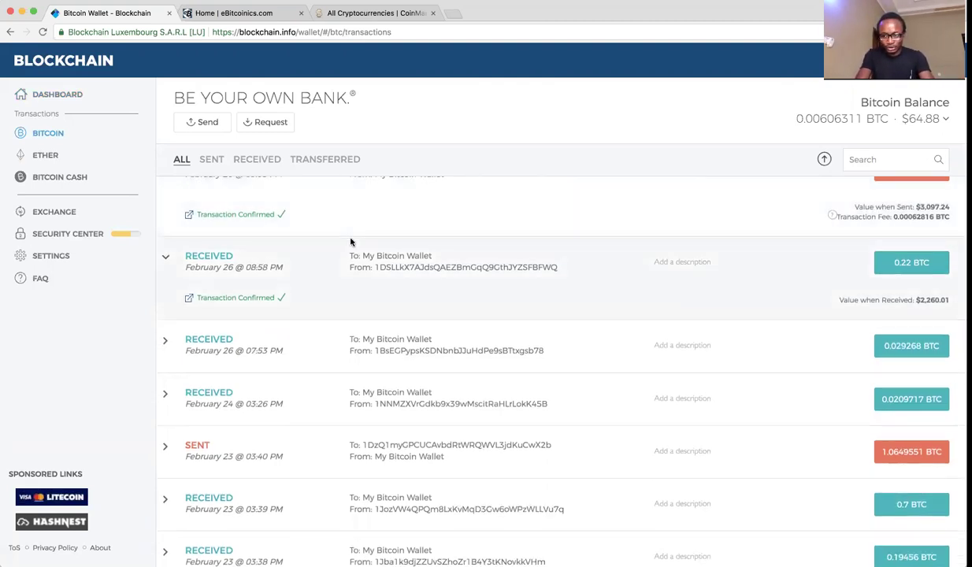
scroll(510, 399, "down", 1)
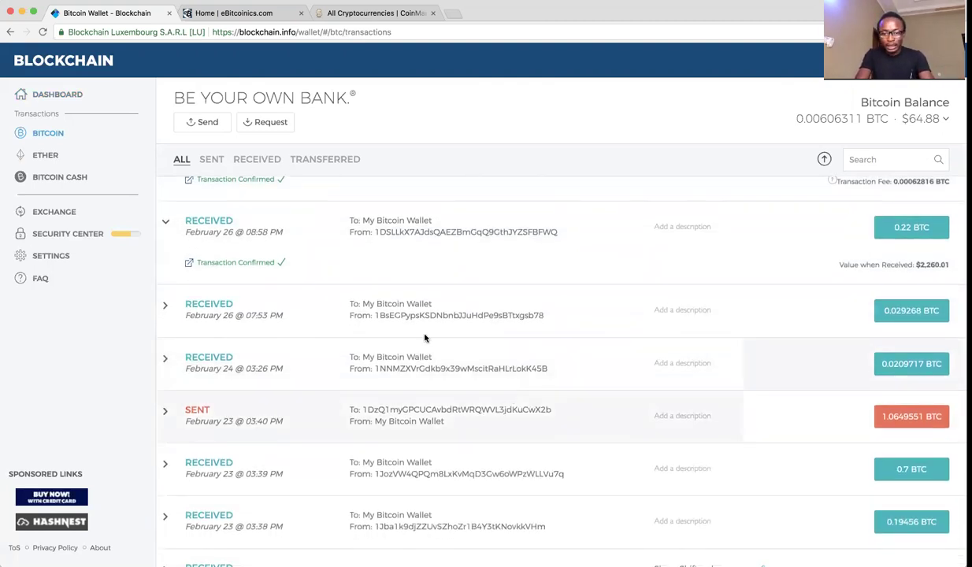
left_click(165, 308)
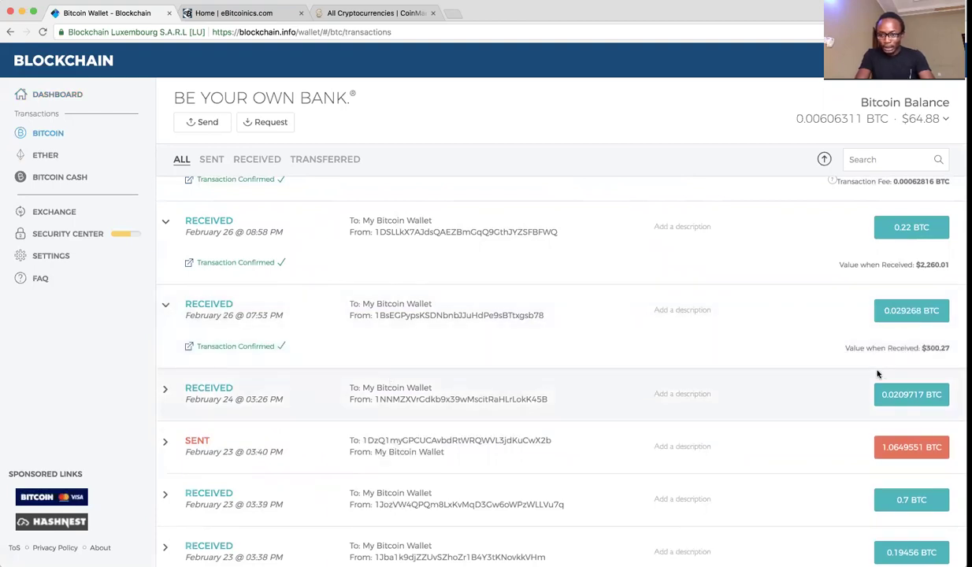
scroll(217, 343, "down", 1)
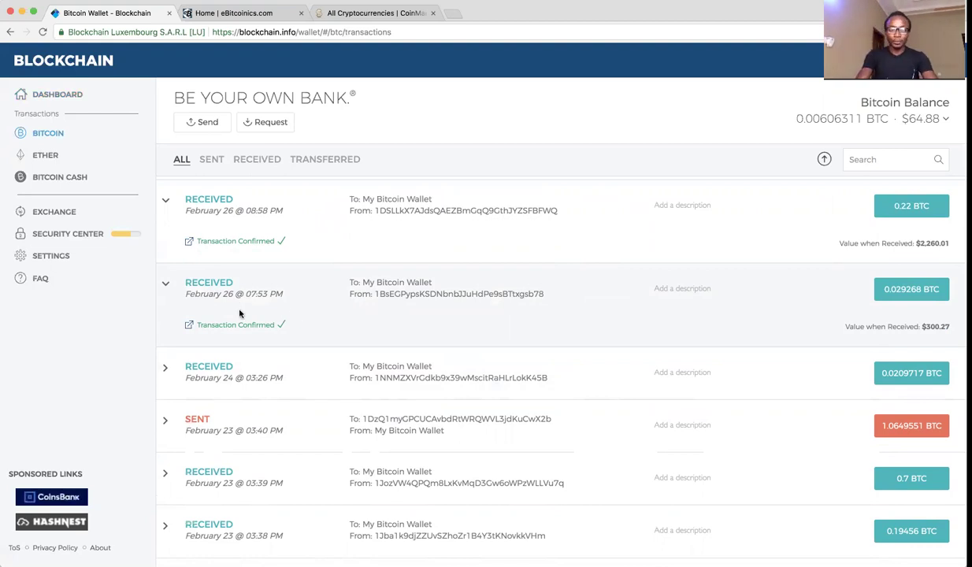
Verify the 0.029268 BTC transaction on the explorer and select its hash on the page and in the URL
left_click(188, 327)
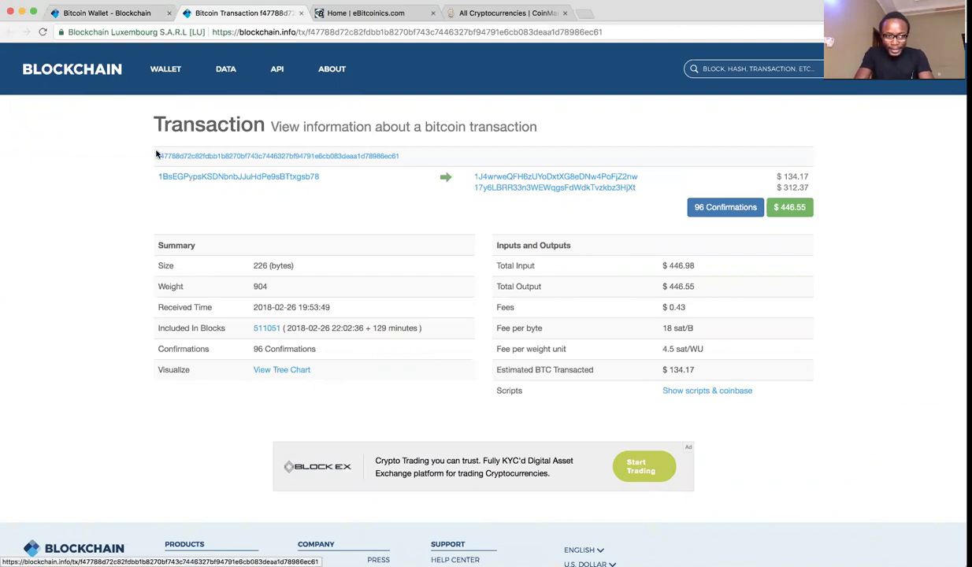
mouse_move(406, 156)
left_mouse_down()
mouse_move(265, 177)
mouse_move(399, 156)
left_mouse_up()
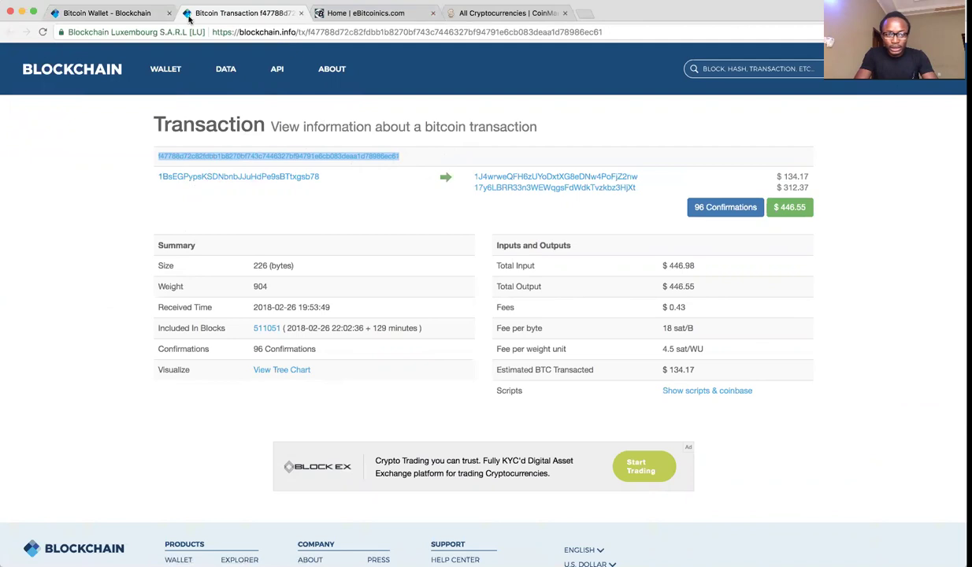
left_click(264, 33)
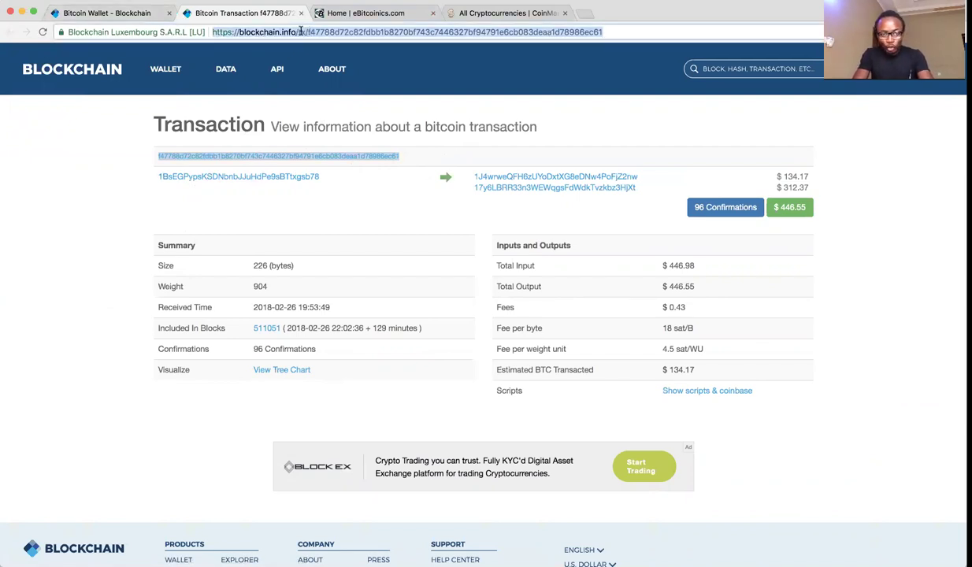
left_click(276, 32)
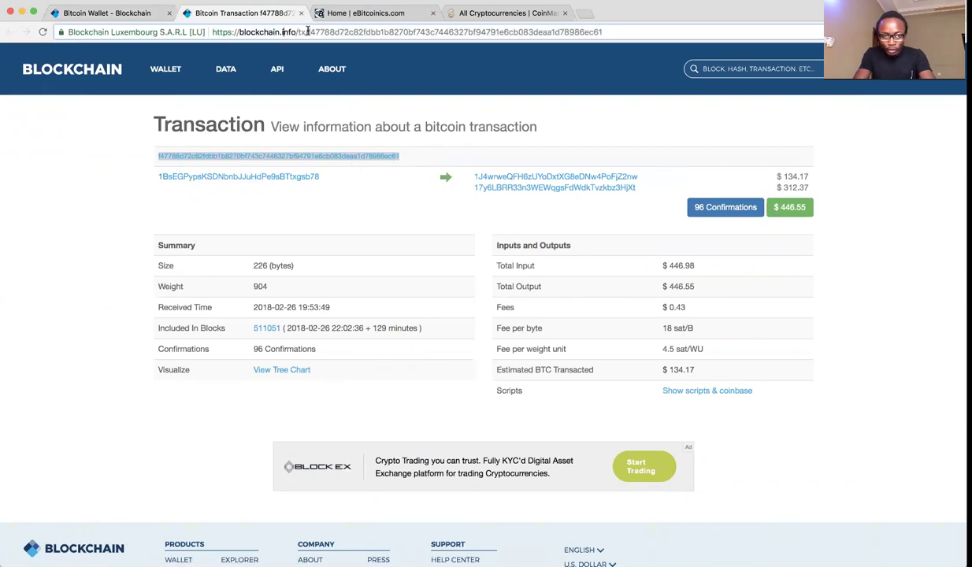
double_click(315, 32)
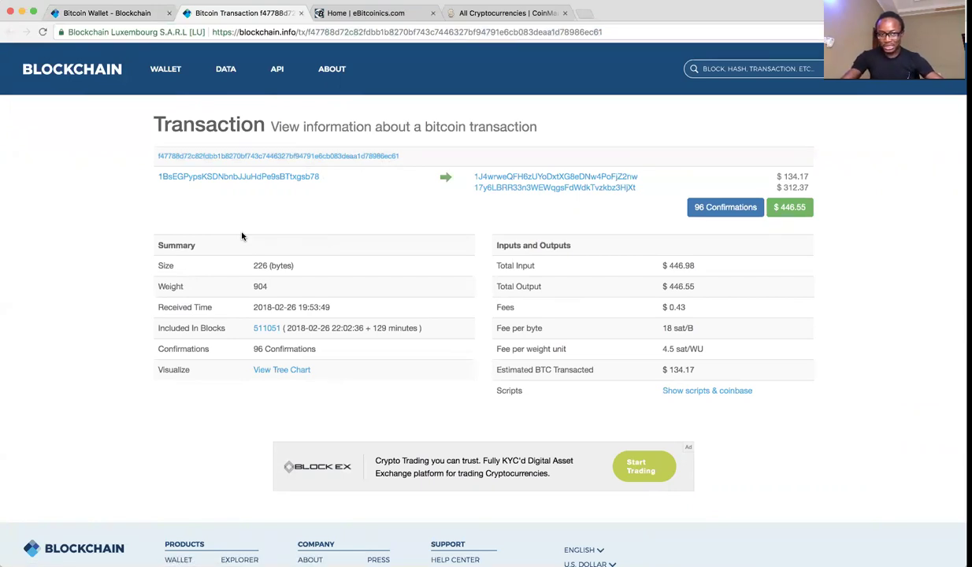
Open the February 26 sent Bitcoin payment on the explorer and highlight its transaction hash
left_click(137, 12)
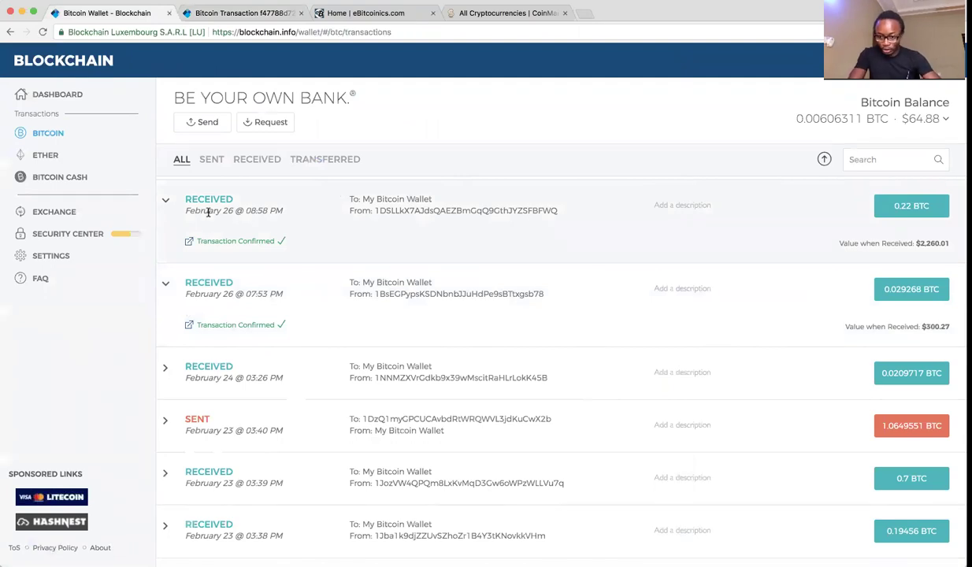
scroll(208, 213, "down", 1)
scroll(209, 215, "down", 1)
scroll(210, 213, "up", 4)
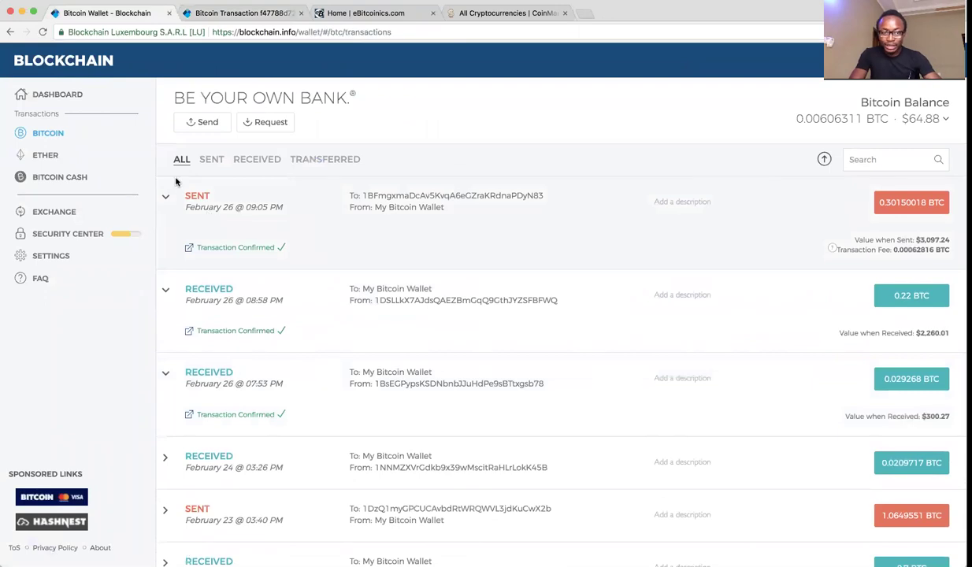
left_click(190, 250)
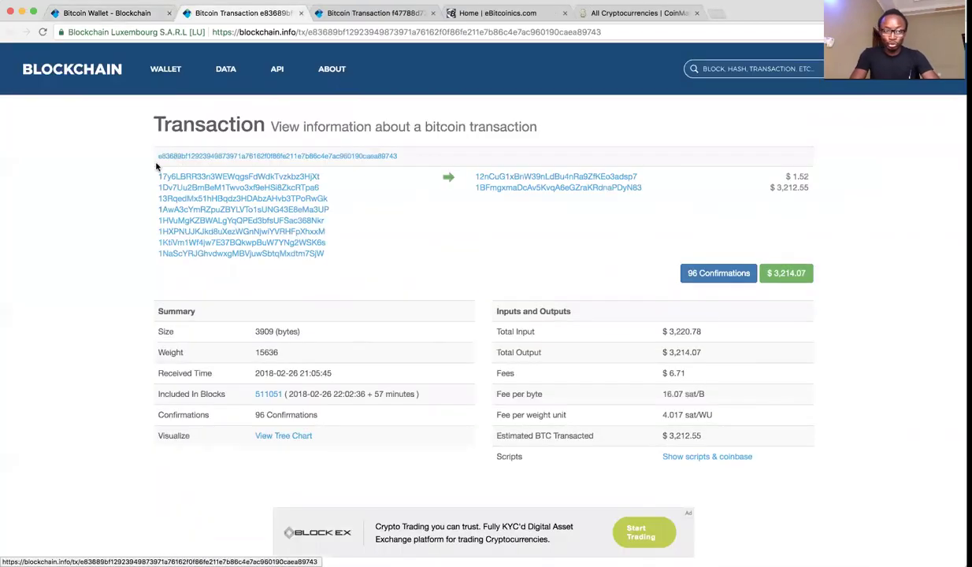
left_click_drag(156, 158, 380, 158)
left_click(386, 157)
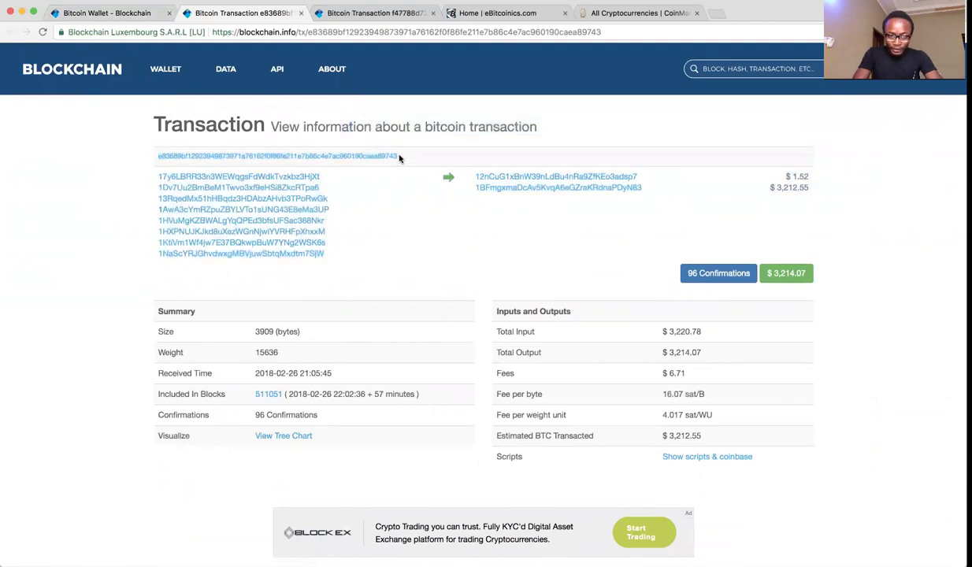
Revisit the earlier transaction page, select its web address, and go back to the wallet list
left_click(375, 14)
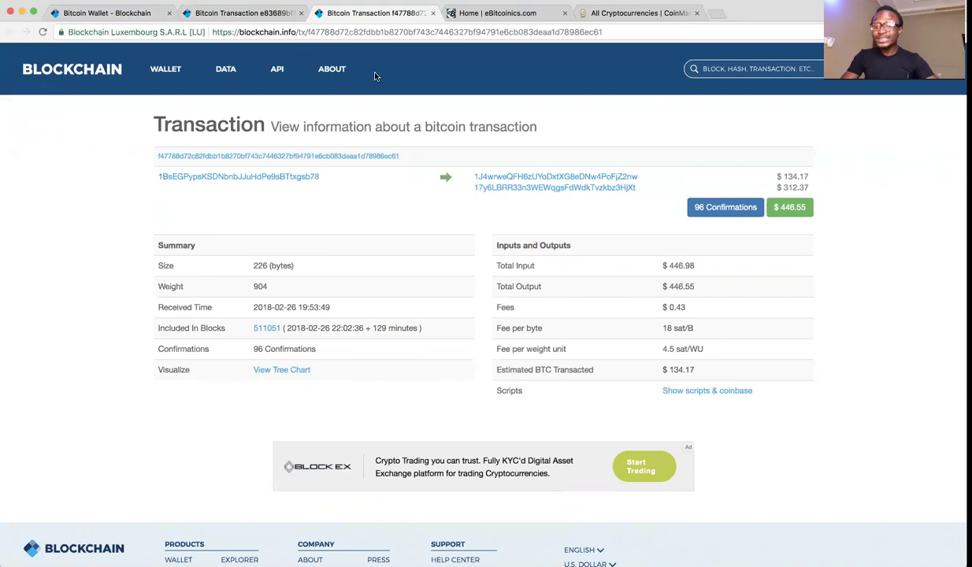
left_click(389, 31)
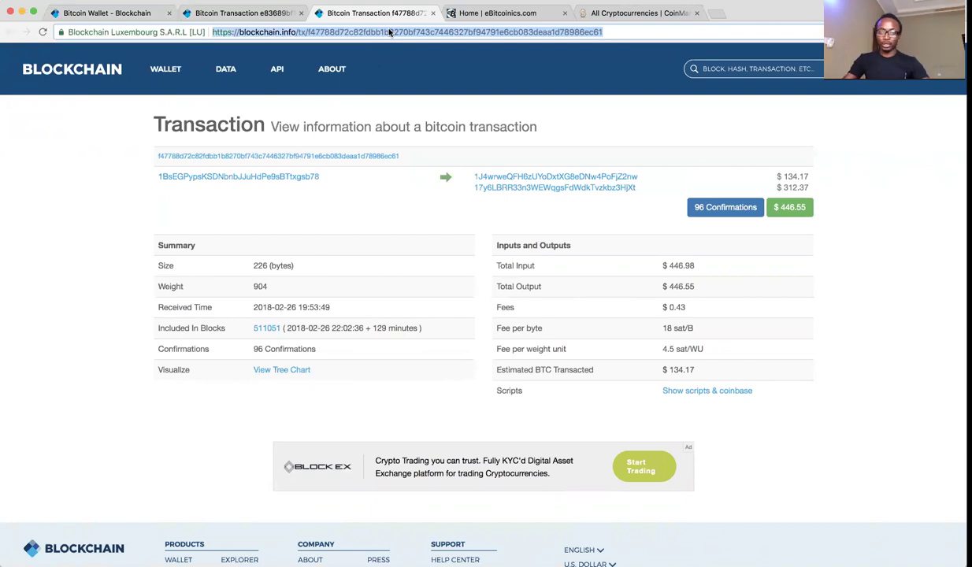
left_click(140, 16)
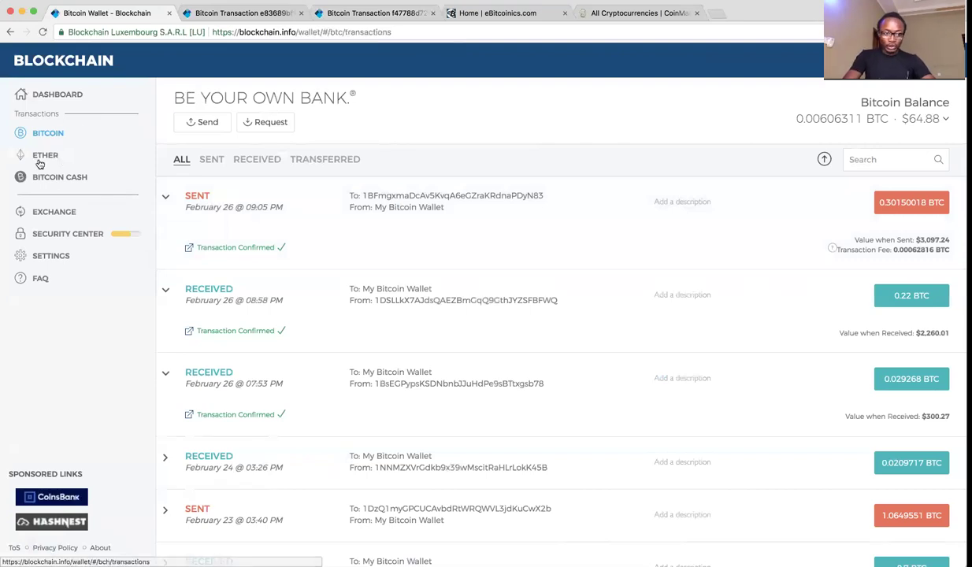
In Ether history, collapse the February 23 sent entry and expand the February 18 one (0.000483 ETH fee)
left_click(43, 158)
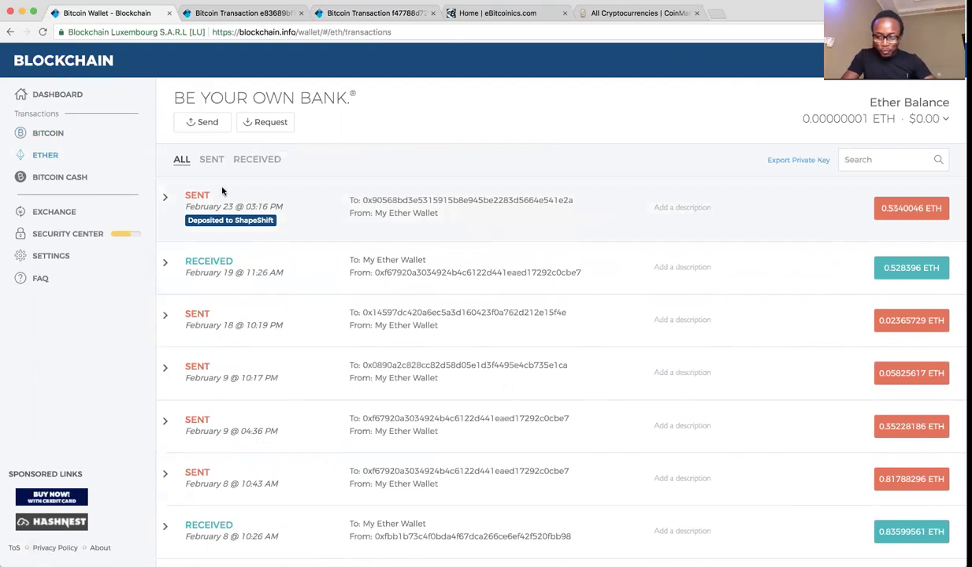
left_click(167, 197)
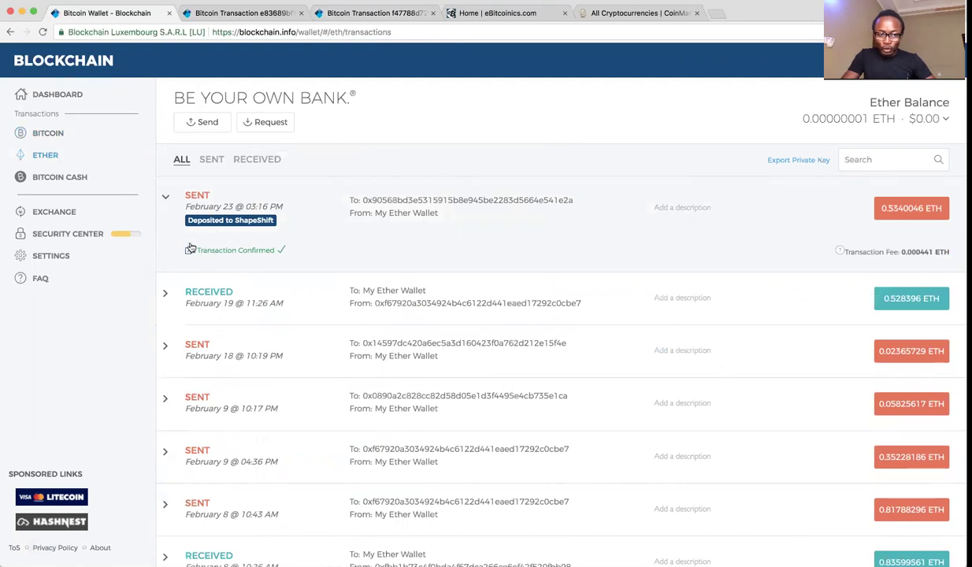
left_click(164, 200)
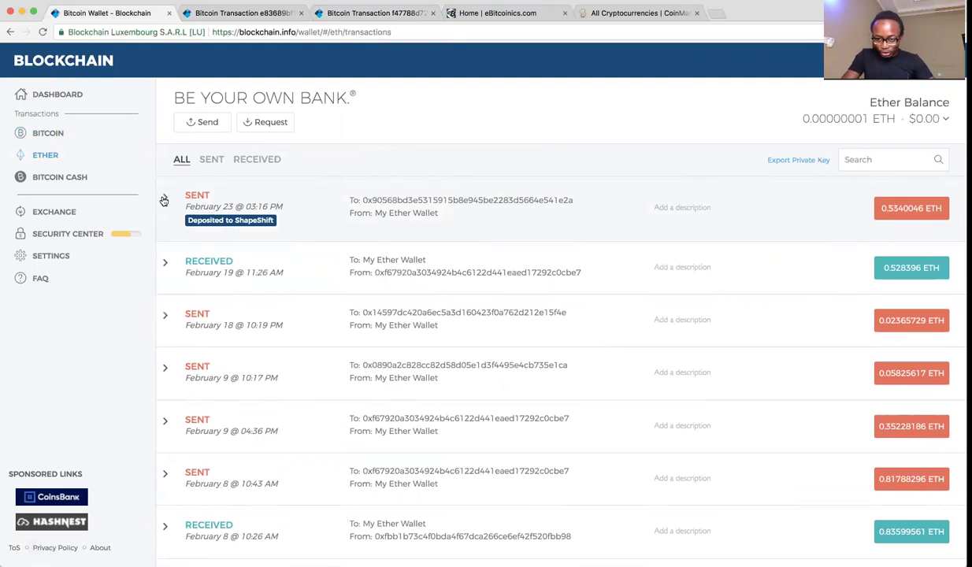
scroll(163, 200, "down", 1)
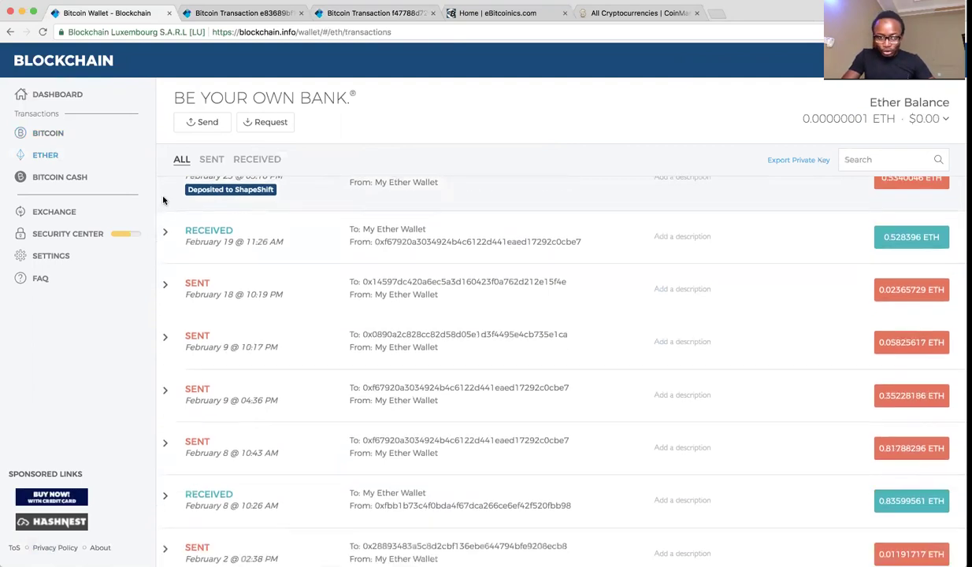
left_click(163, 284)
scroll(164, 286, "down", 1)
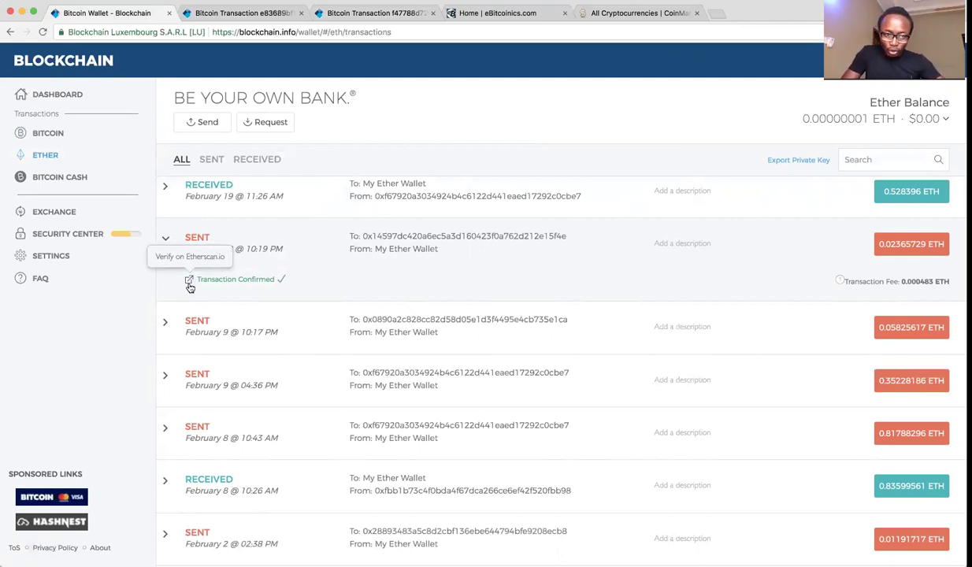
Open the February 18 Ether transaction on Etherscan and select its TxHash
left_click(189, 282)
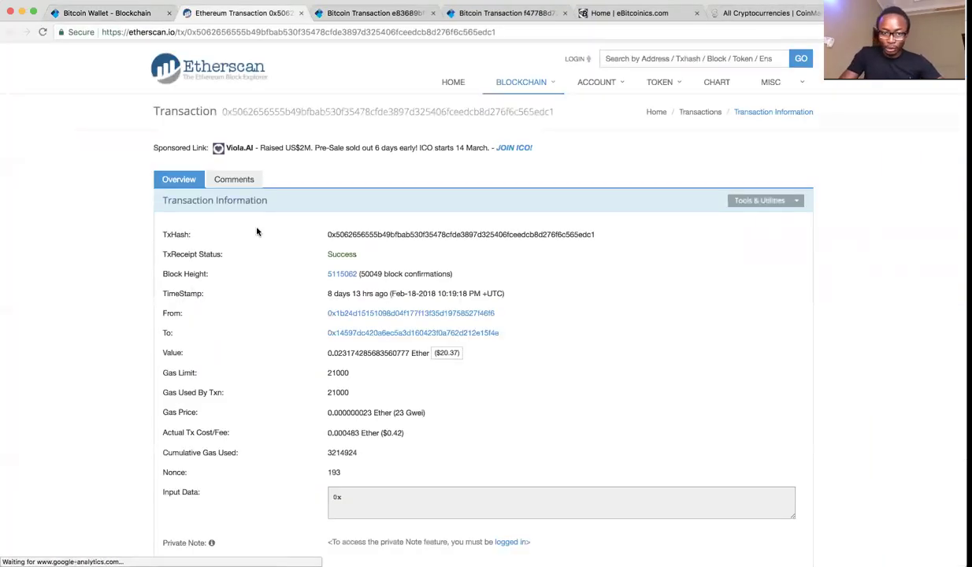
left_click_drag(163, 234, 541, 233)
left_click(536, 237)
triple_click(552, 235)
left_click(577, 242)
triple_click(584, 234)
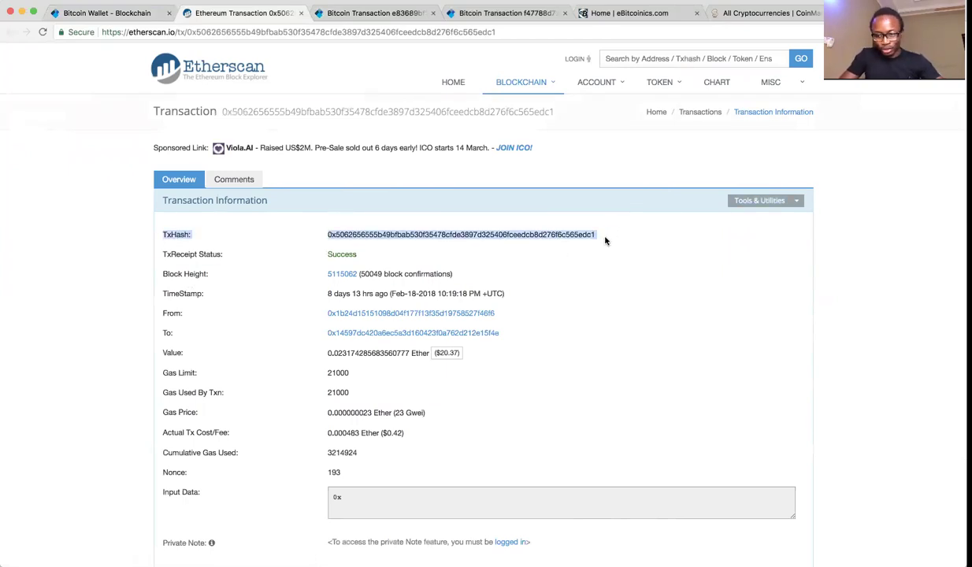
left_click(607, 230)
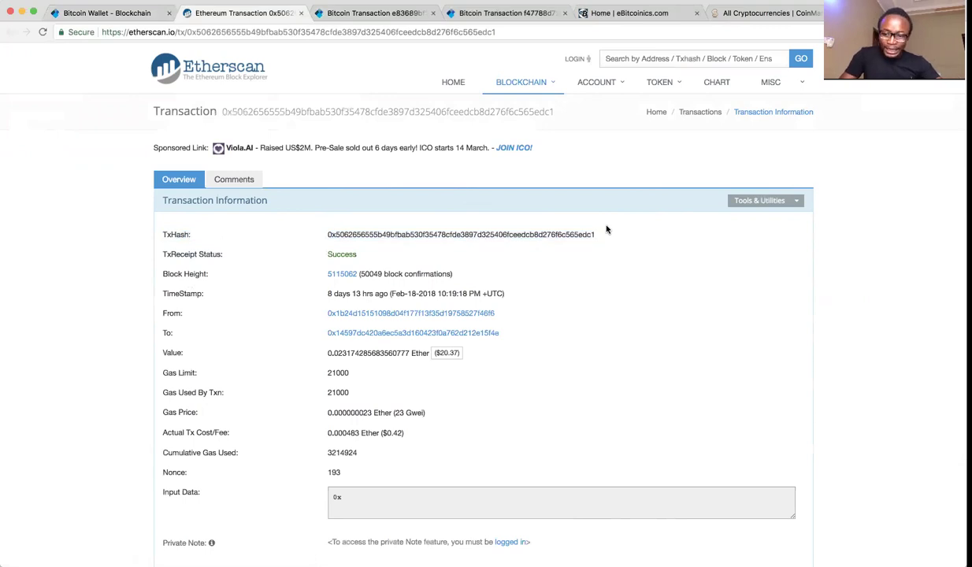
Compare with the Bitcoin transaction pages, then toggle the Ether value between historical and current dollars
left_click(351, 13)
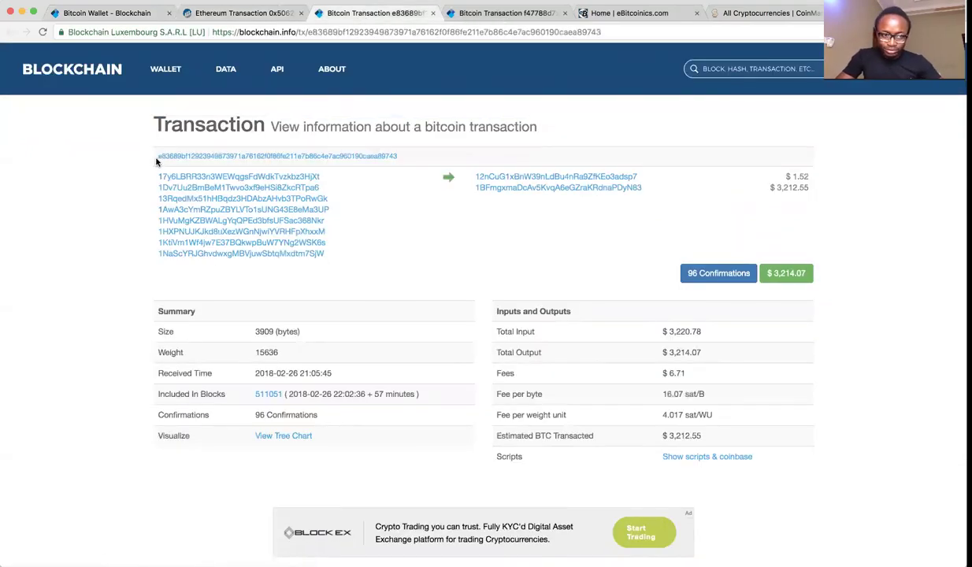
left_click(491, 16)
left_click(272, 14)
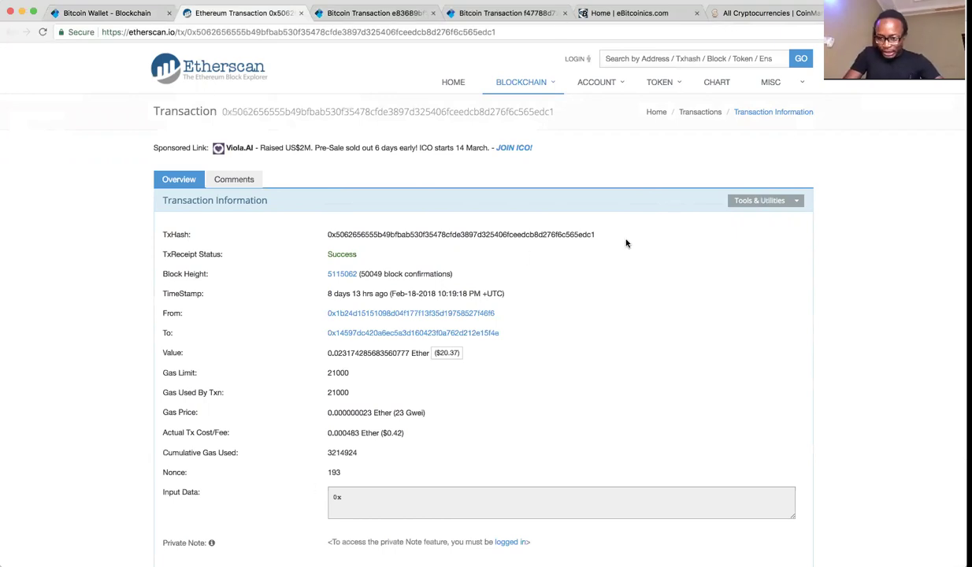
left_click(448, 354)
left_click(448, 355)
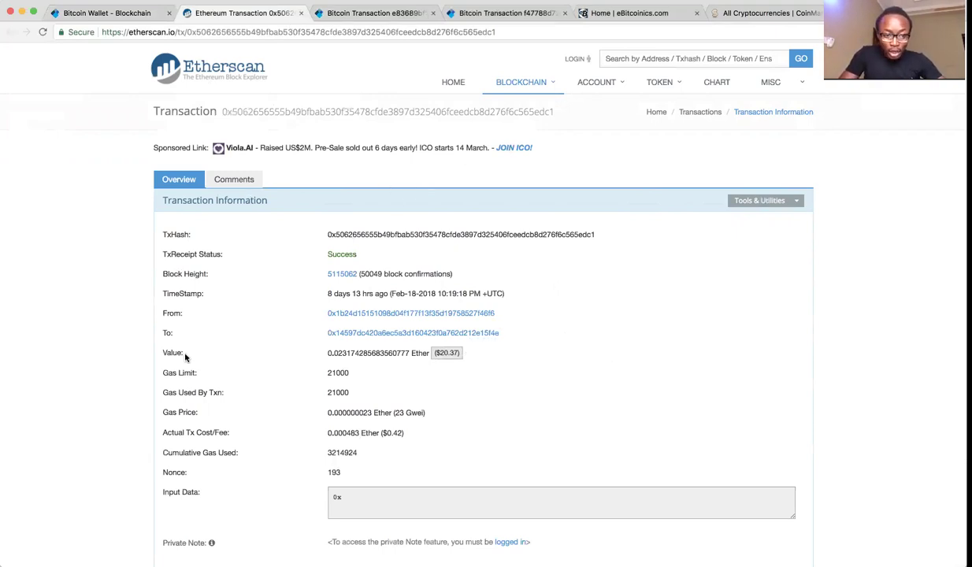
Highlight the TxHash and select the Etherscan page's web address, checking the Bitcoin page once more
left_click_drag(161, 235, 541, 238)
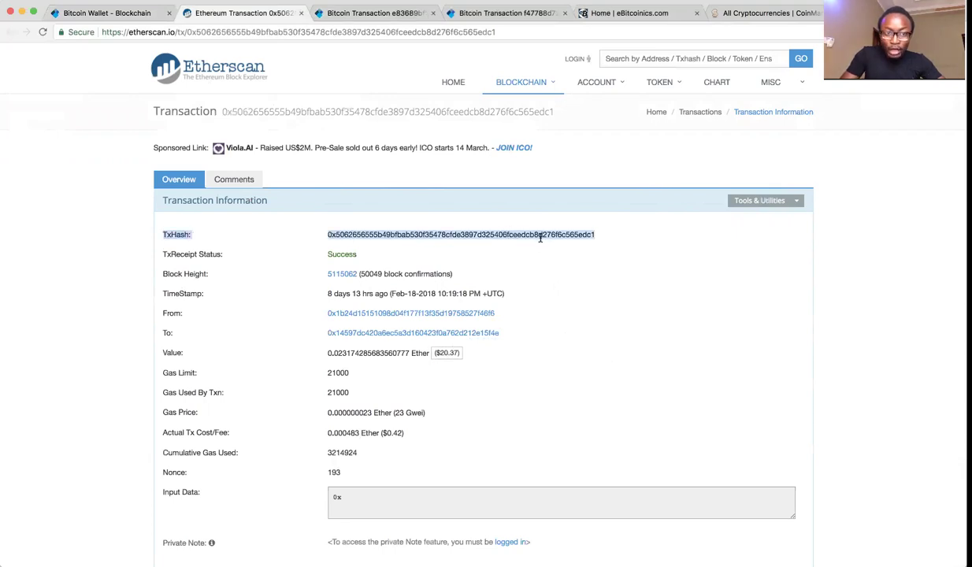
left_click(289, 32)
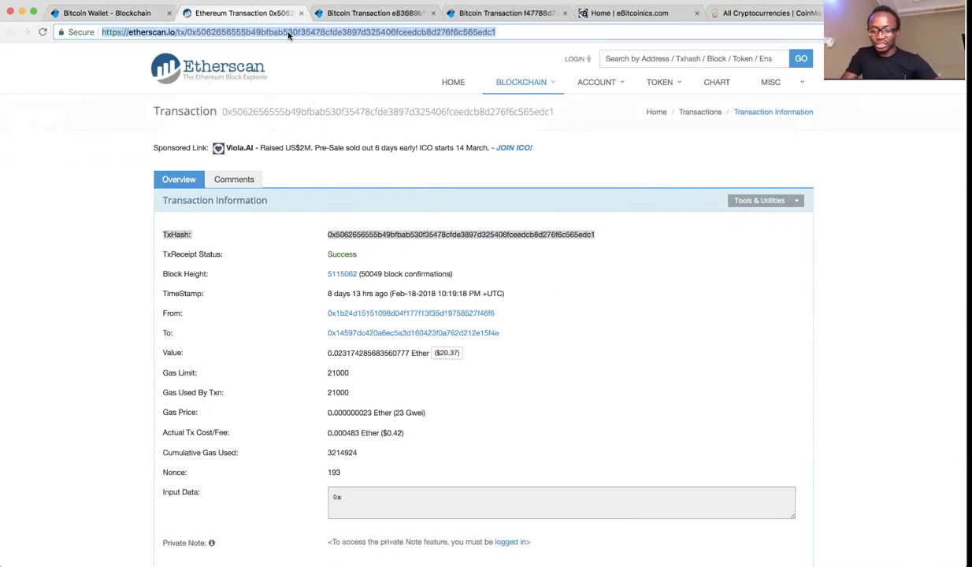
left_click(317, 13)
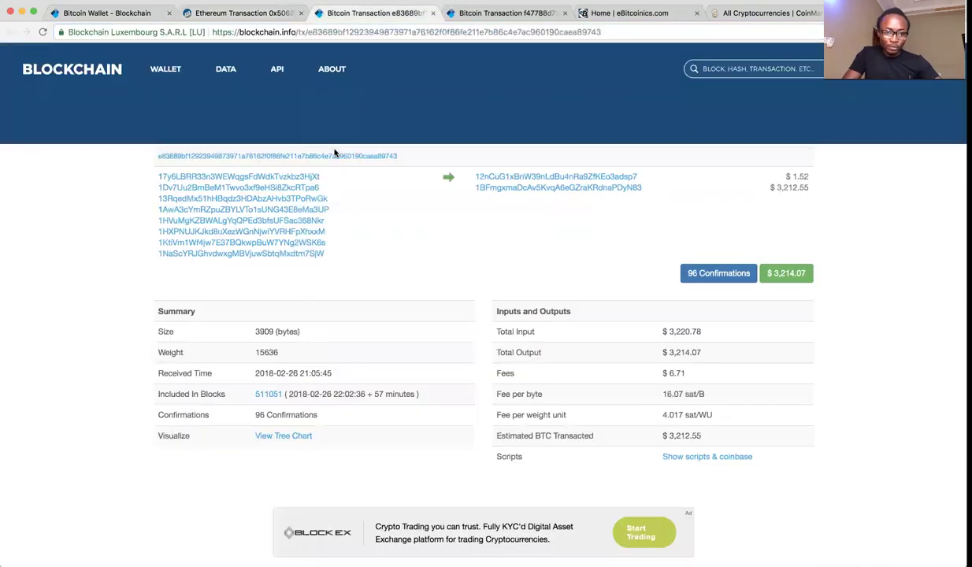
left_click(264, 14)
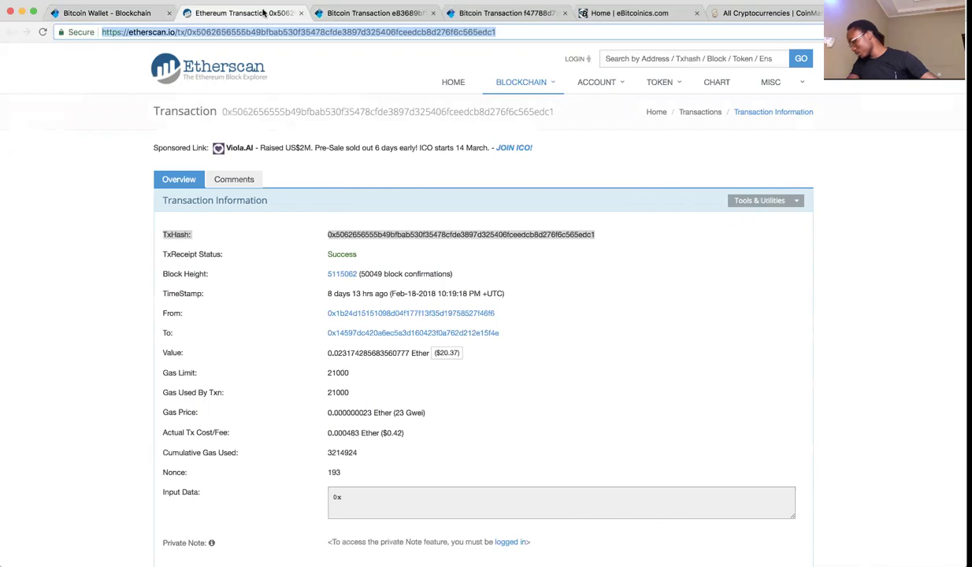
Show Bitcoin Cash transactions, expand the February 8 sent entry, and verify it on Blockchair
left_click(144, 14)
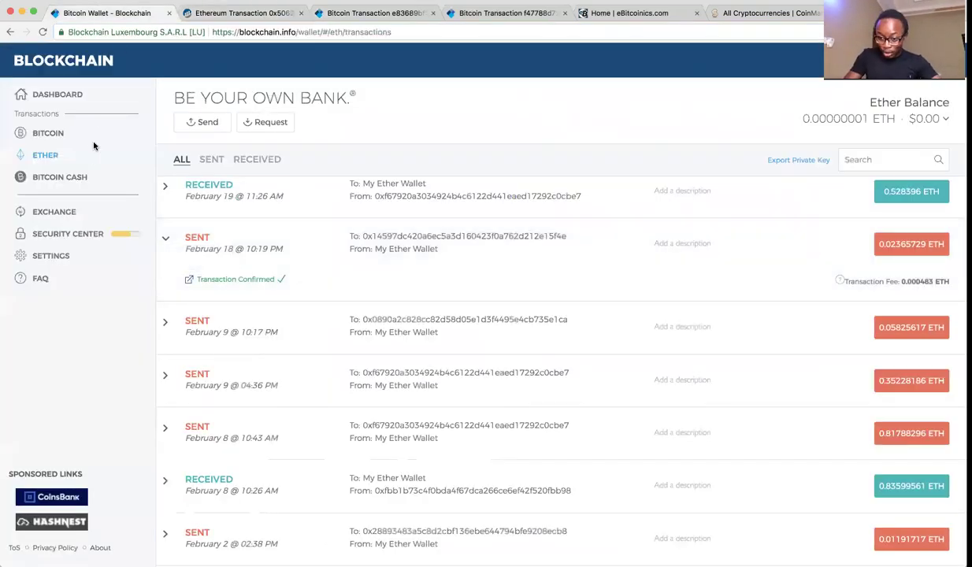
left_click(73, 179)
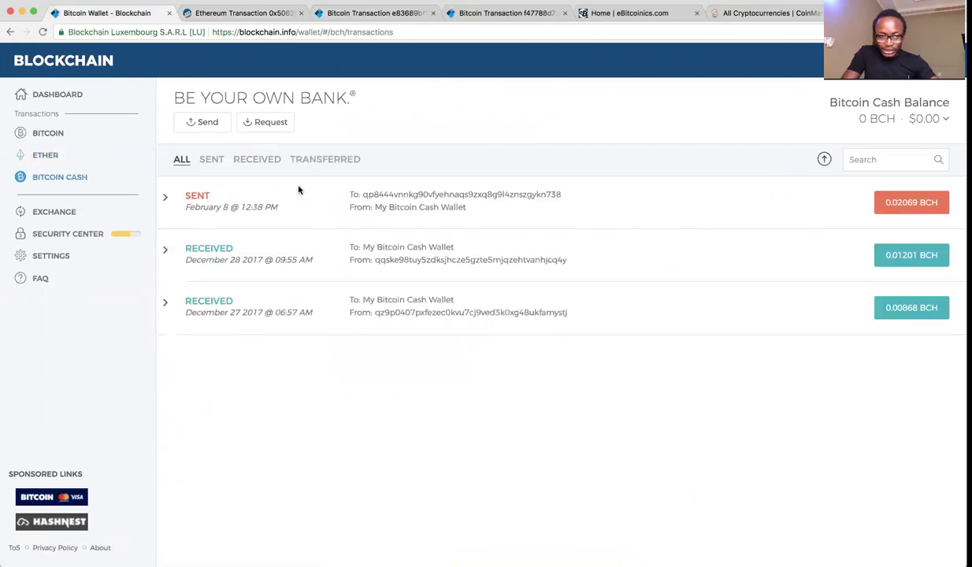
left_click(166, 200)
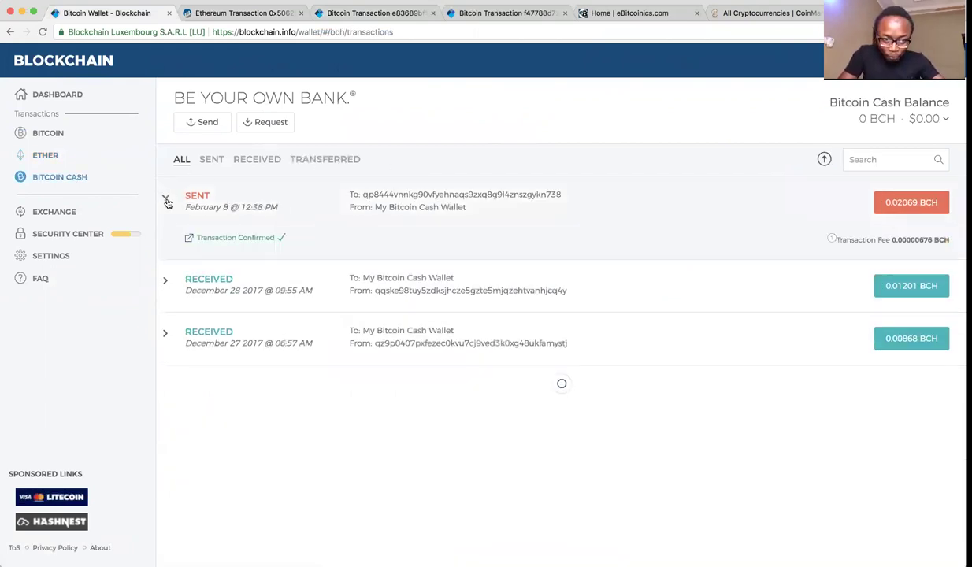
left_click(188, 239)
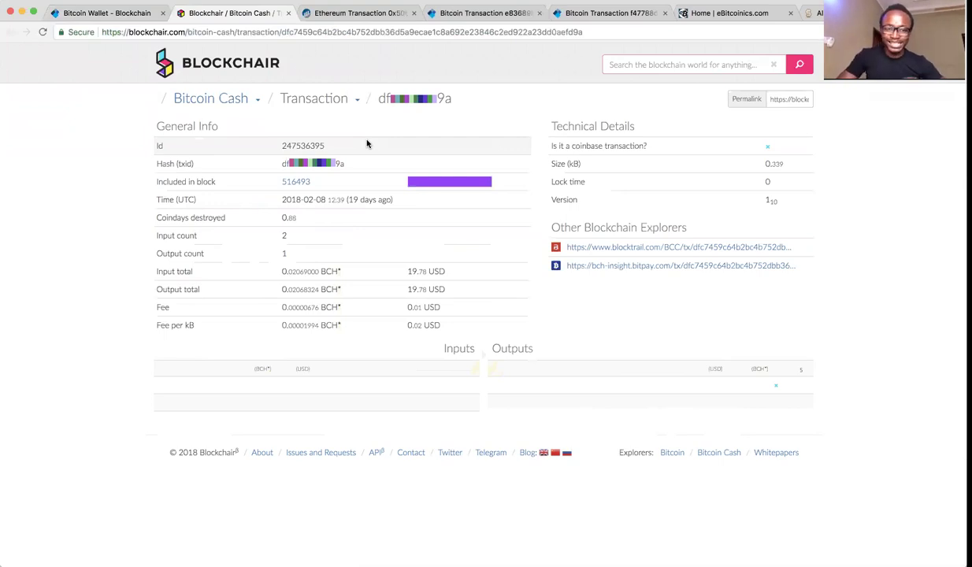
Select the Blockchair URL and Hash (txid) value, then return to the wallet's Bitcoin Cash list
left_click(356, 33)
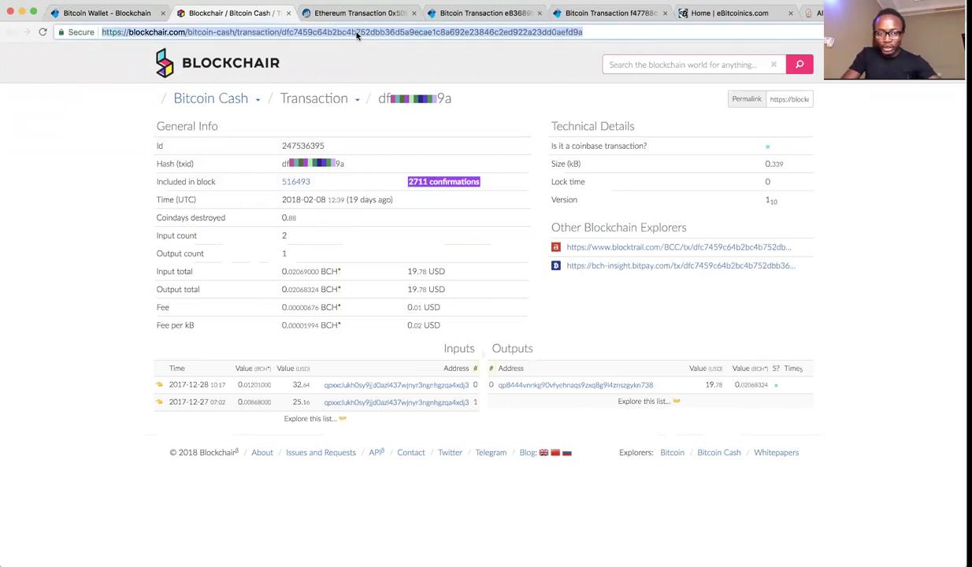
scroll(630, 382, "down", 1)
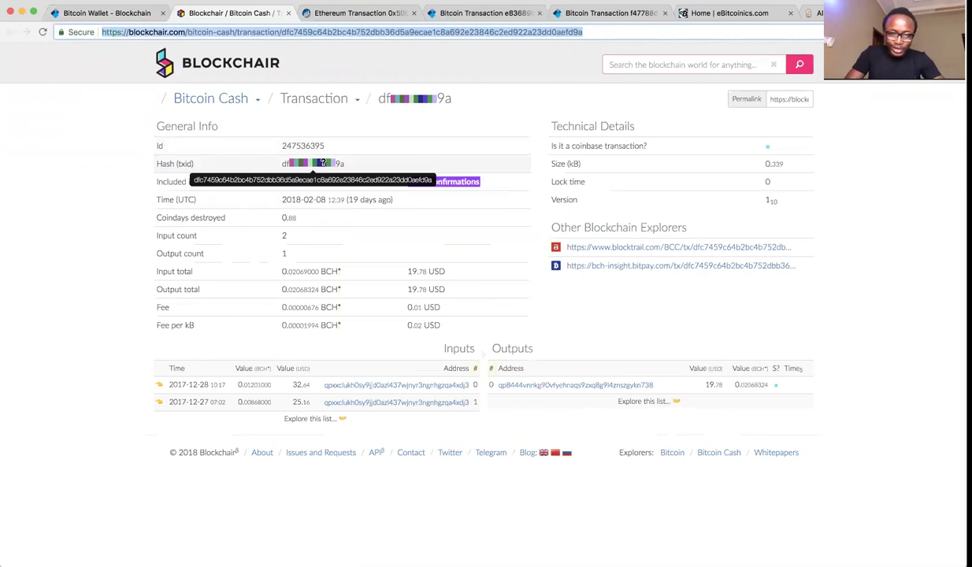
left_click_drag(351, 171, 282, 163)
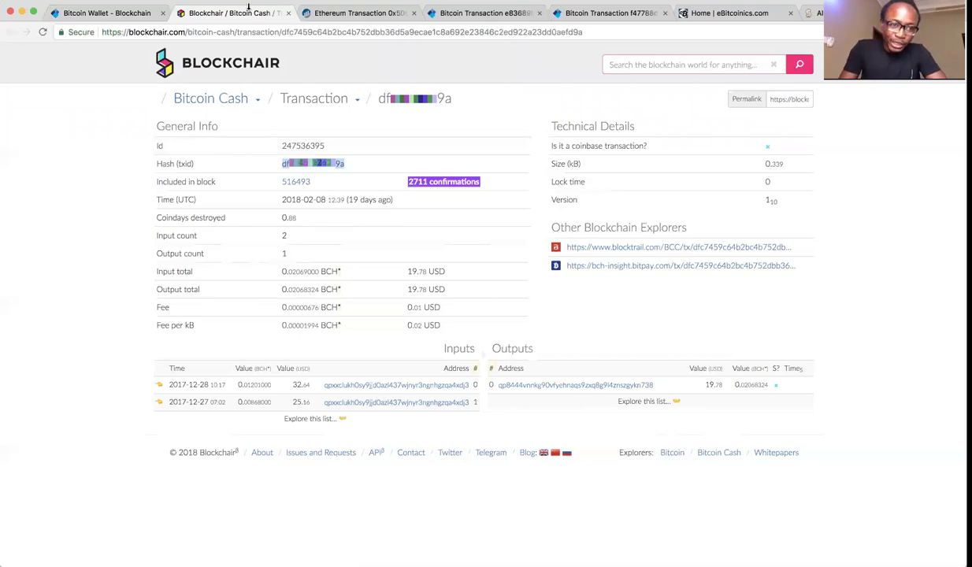
left_click(119, 11)
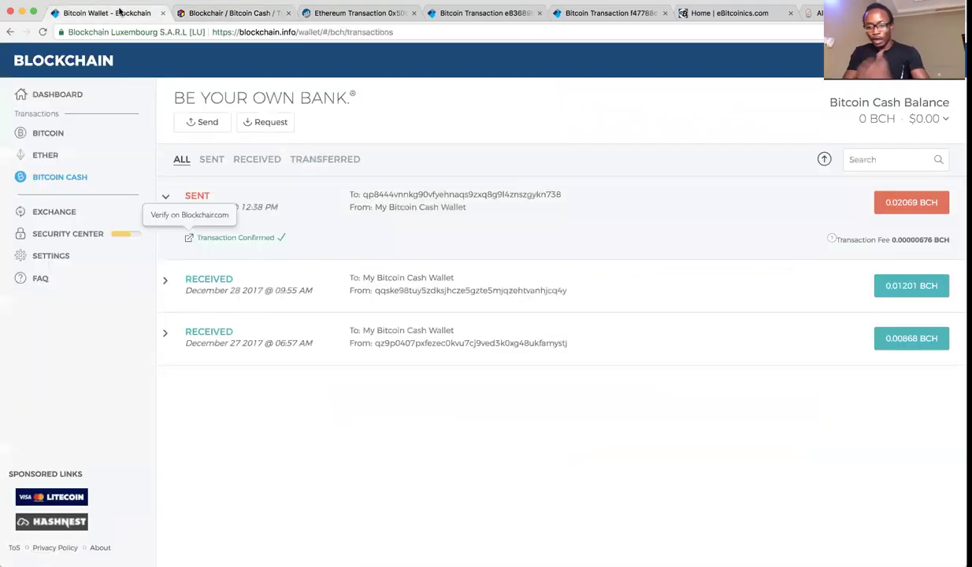